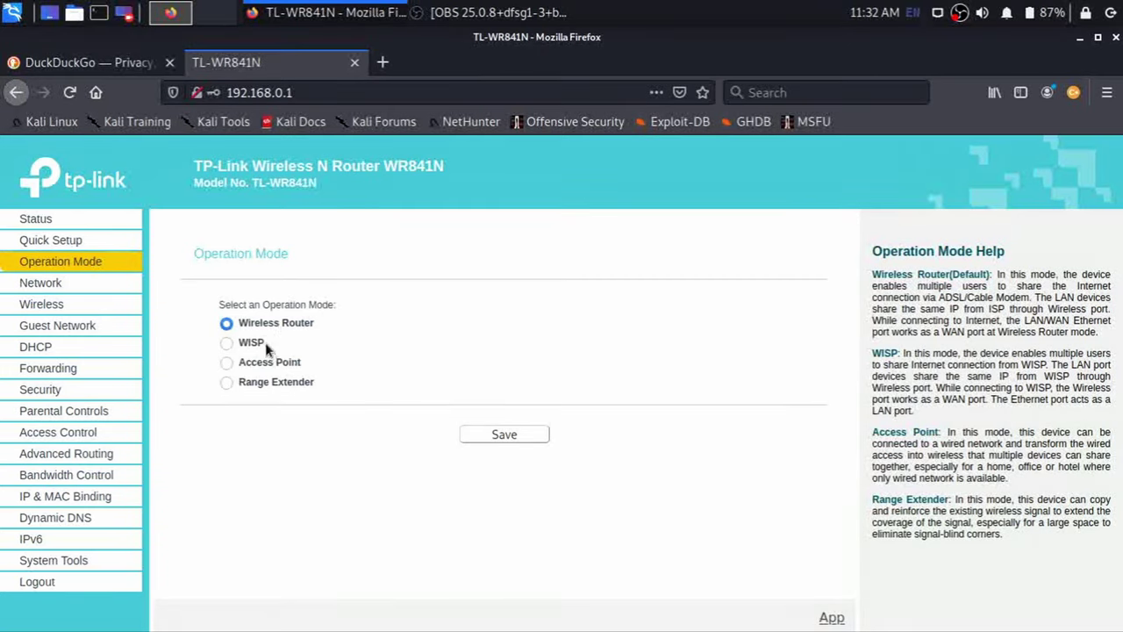
- Go to Network > Wireless to view the settings for SSID TP-Link_F2FA
{"action": "left_click", "coordinate": [88, 283]}
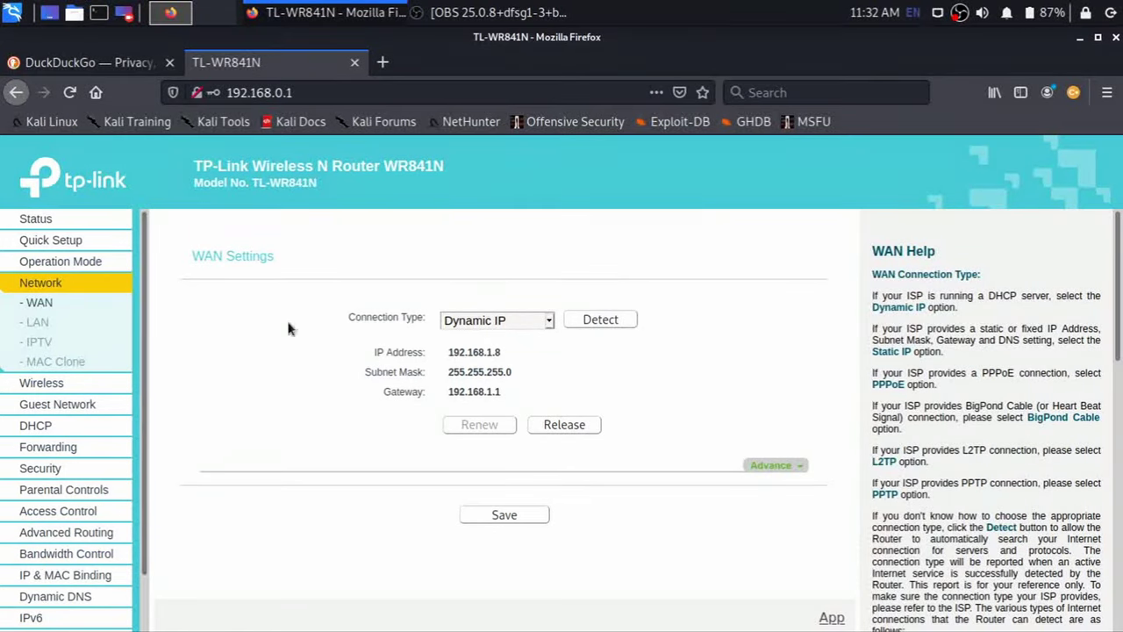
{"action": "left_click", "coordinate": [71, 383]}
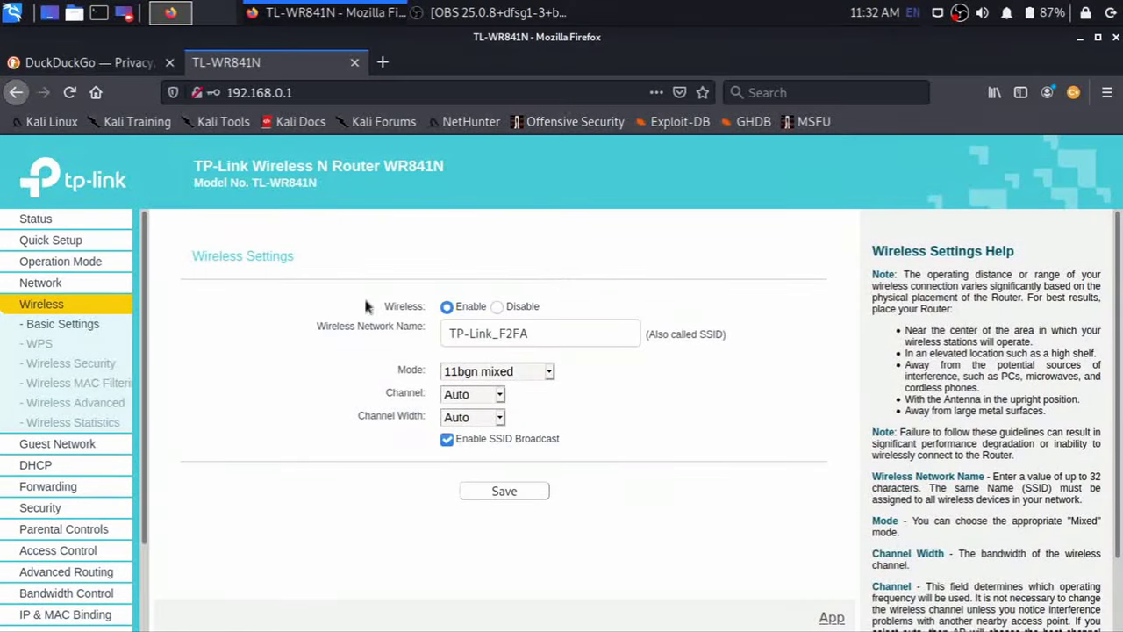
- Replace the network name TP-Link_F2FA with 'Crazy IT' and save
{"action": "left_click", "coordinate": [539, 332]}
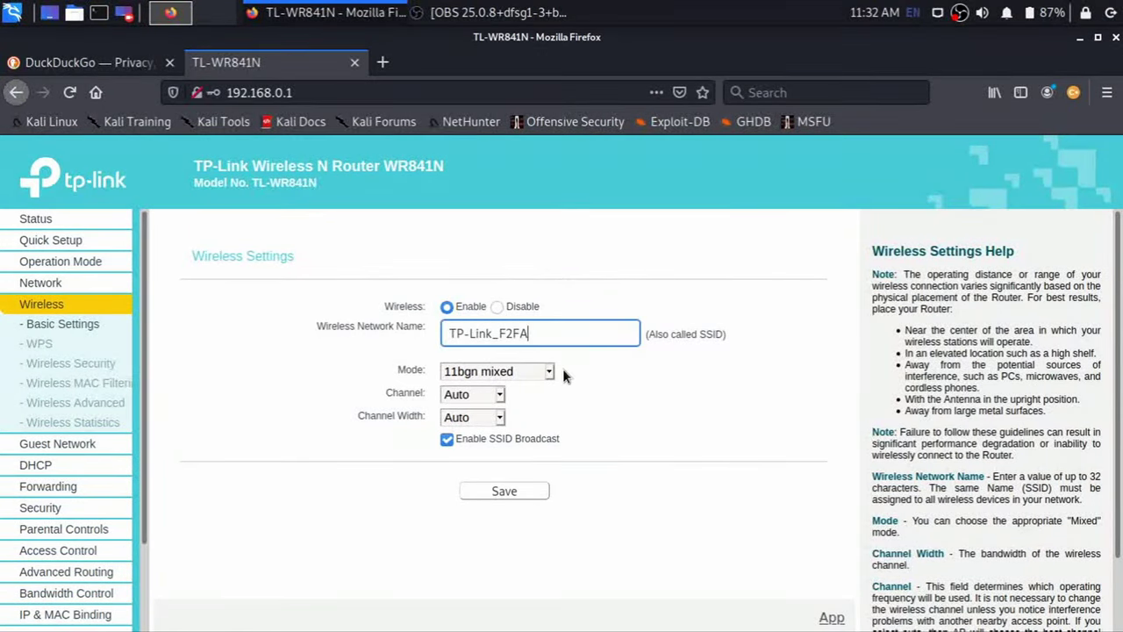
{"action": "key", "text": "BackSpace"}
{"action": "key", "text": "BackSpace"}
{"action": "key", "text": "BackSpace"}
{"action": "key", "text": "BackSpace"}
{"action": "key", "text": "BackSpace"}
{"action": "key", "text": "BackSpace"}
{"action": "key", "text": "BackSpace"}
{"action": "key", "text": "BackSpace"}
{"action": "key", "text": "BackSpace"}
{"action": "key", "text": "BackSpace"}
{"action": "key", "text": "BackSpace"}
{"action": "type", "text": "Crazy IT"}
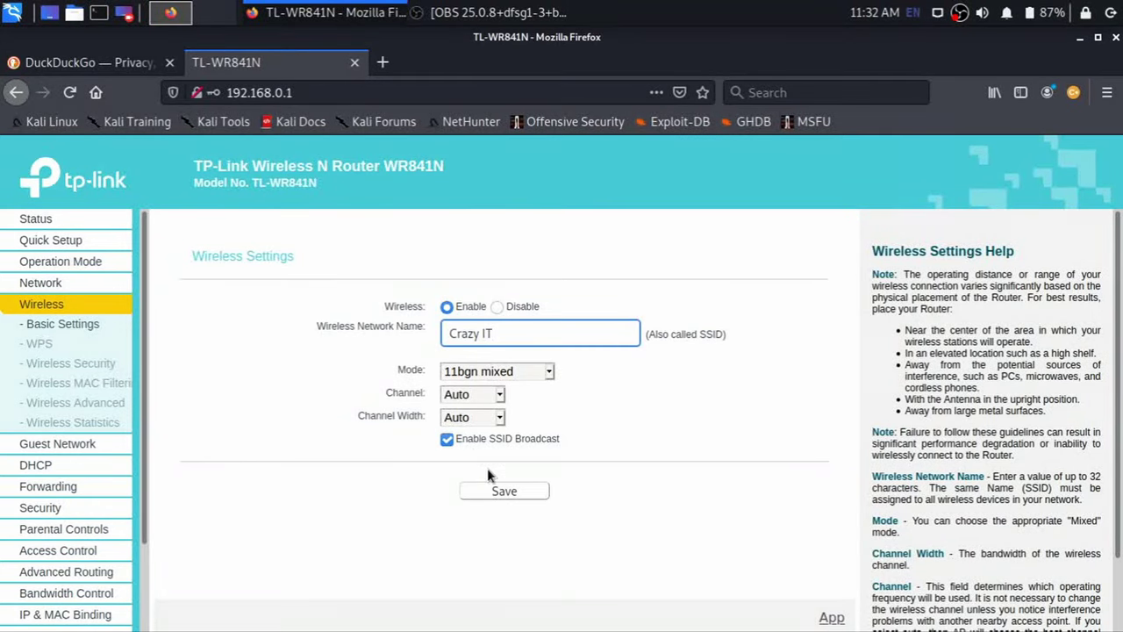
{"action": "left_click", "coordinate": [502, 491]}
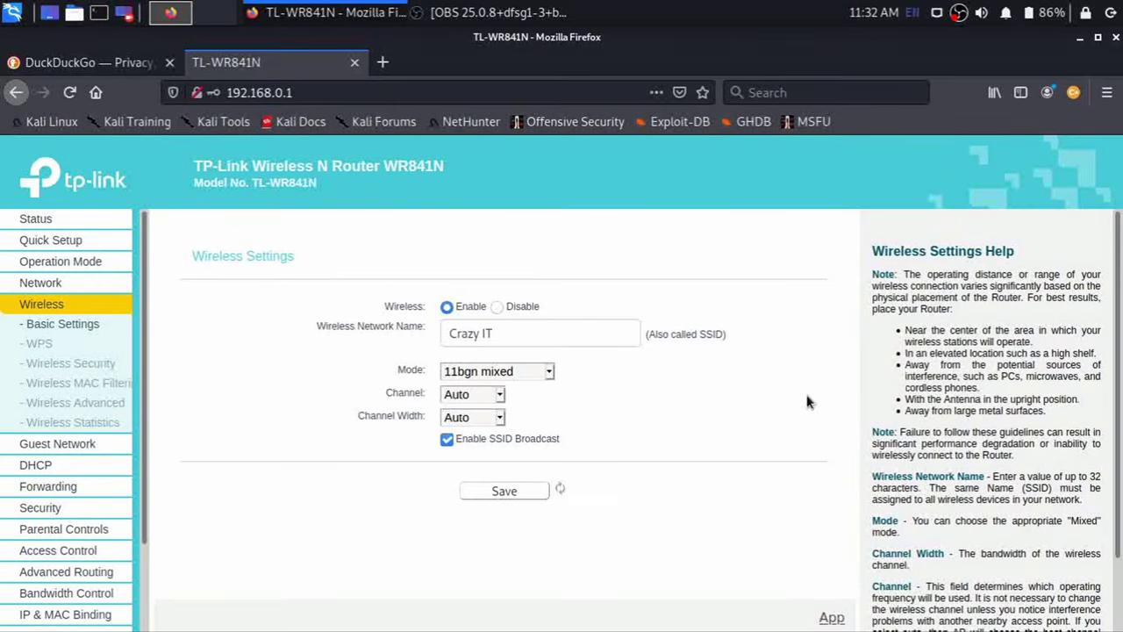
- Open Wireless Security and keep WPA2-PSK as the security version
{"action": "left_click", "coordinate": [70, 363]}
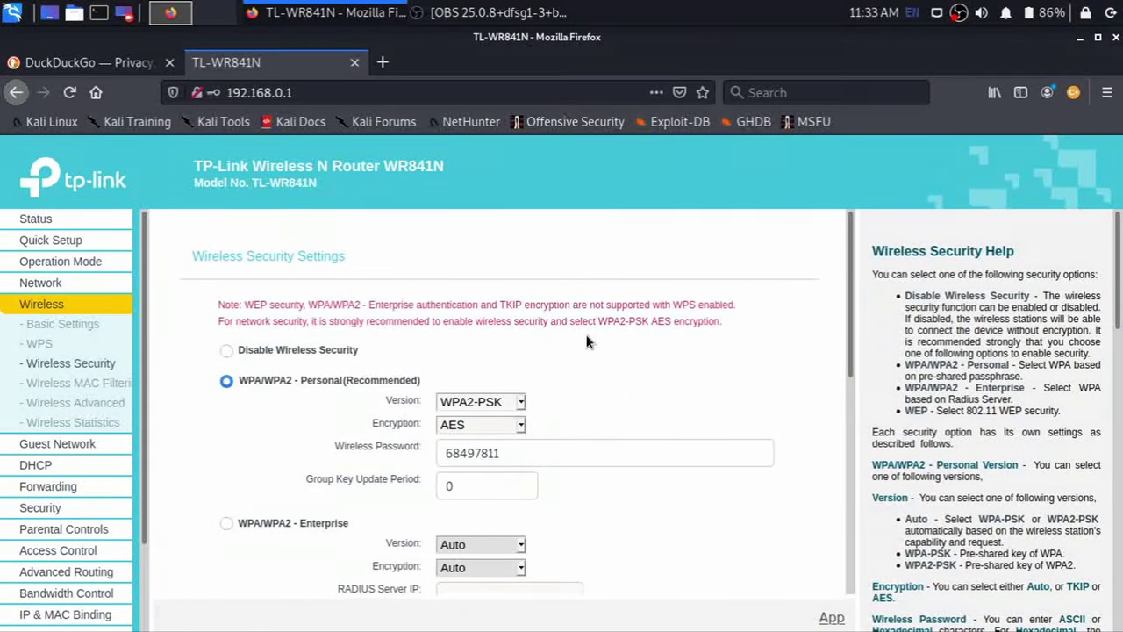
{"action": "scroll", "coordinate": [586, 342], "scroll_direction": "down", "scroll_amount": 3}
{"action": "scroll", "coordinate": [561, 299], "scroll_direction": "up", "scroll_amount": 1}
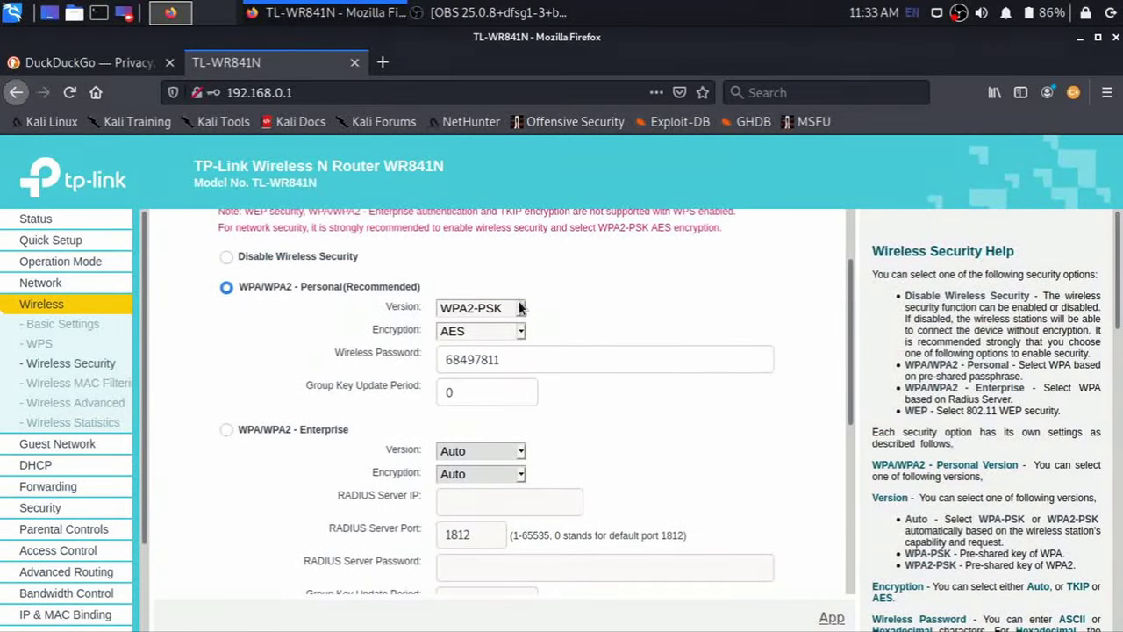
{"action": "left_click", "coordinate": [521, 307]}
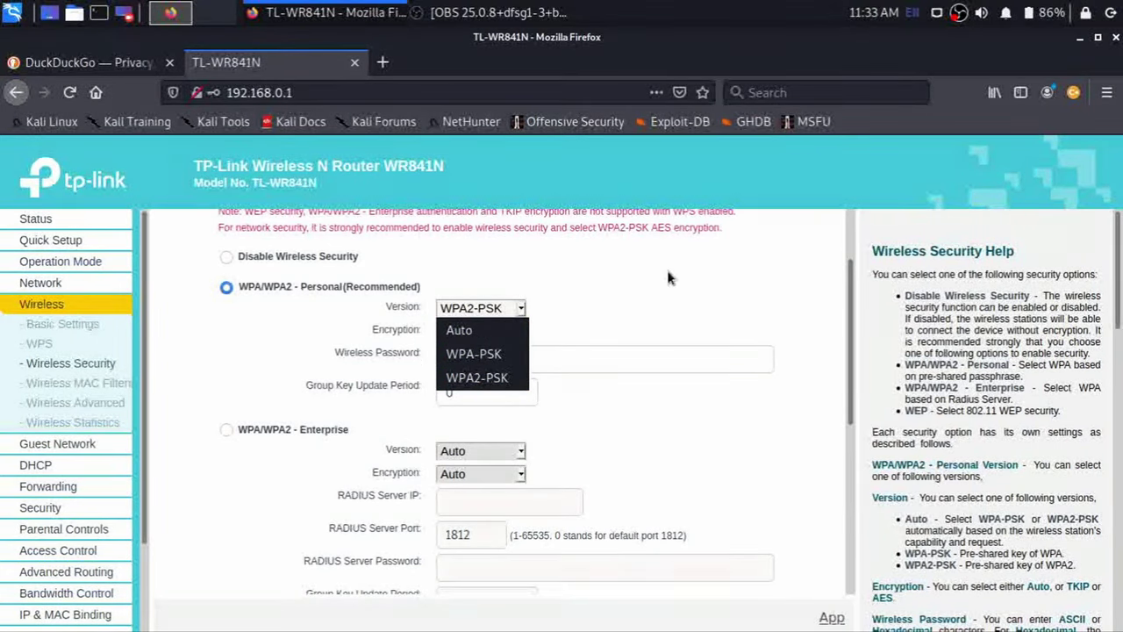
{"action": "left_click", "coordinate": [466, 385]}
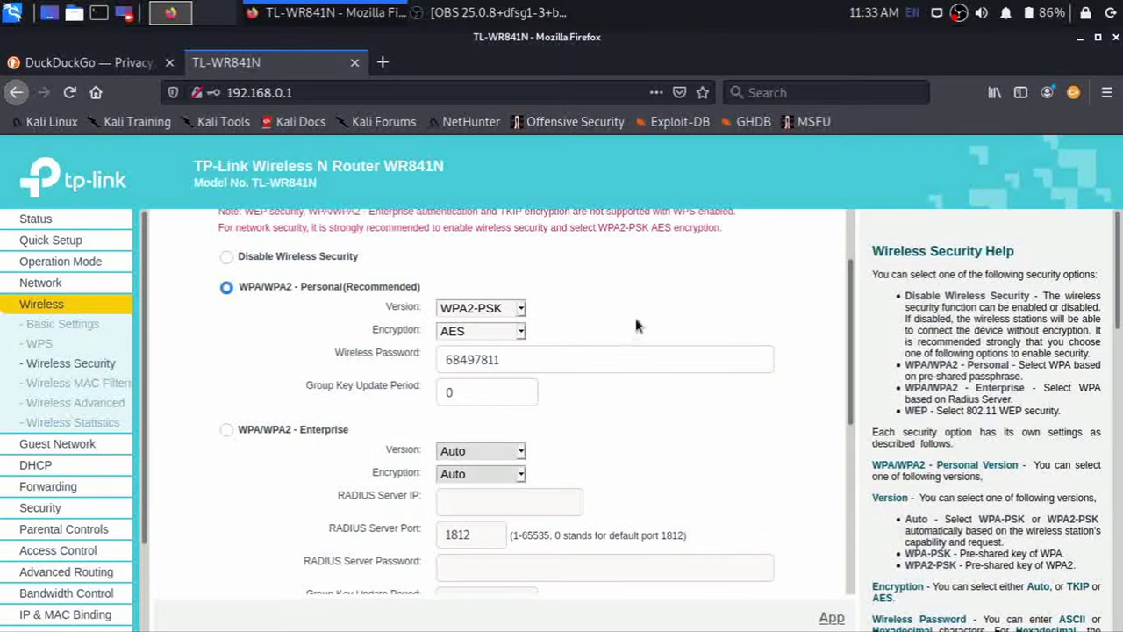
{"action": "left_click", "coordinate": [523, 309]}
{"action": "left_click", "coordinate": [520, 315]}
- Replace the old wireless password with a new one and save the security settings
{"action": "left_click", "coordinate": [528, 362]}
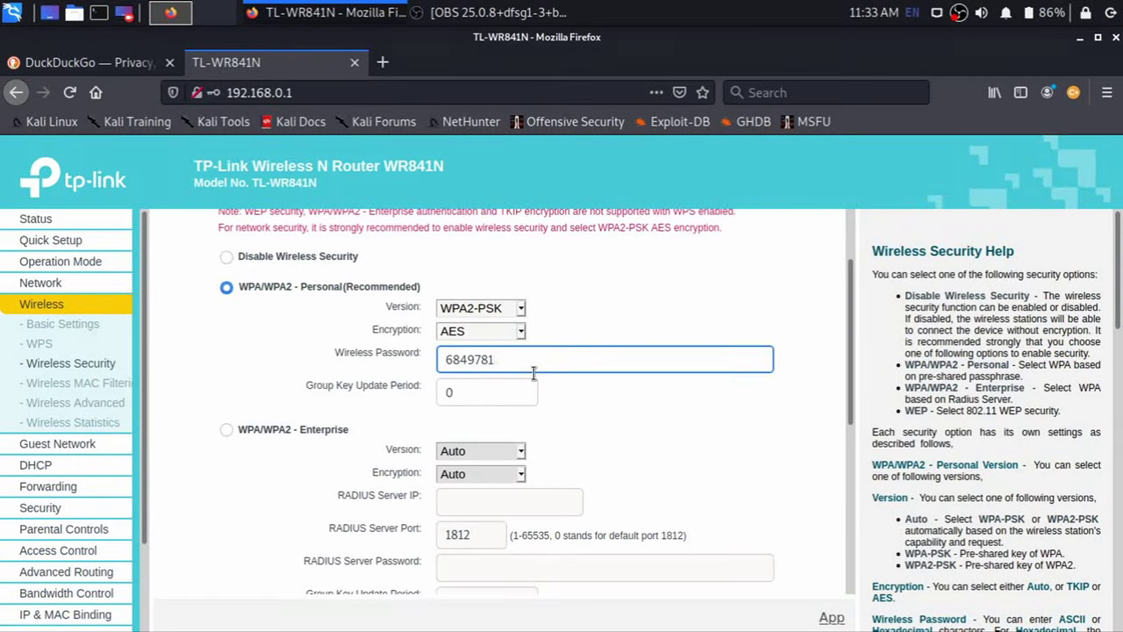
{"action": "key", "text": "BackSpace"}
{"action": "key", "text": "BackSpace"}
{"action": "key", "text": "BackSpace"}
{"action": "key", "text": "BackSpace"}
{"action": "key", "text": "BackSpace"}
{"action": "key", "text": "BackSpace"}
{"action": "key", "text": "BackSpace"}
{"action": "scroll", "coordinate": [540, 526], "scroll_direction": "down", "scroll_amount": 4}
{"action": "left_click", "coordinate": [527, 558]}
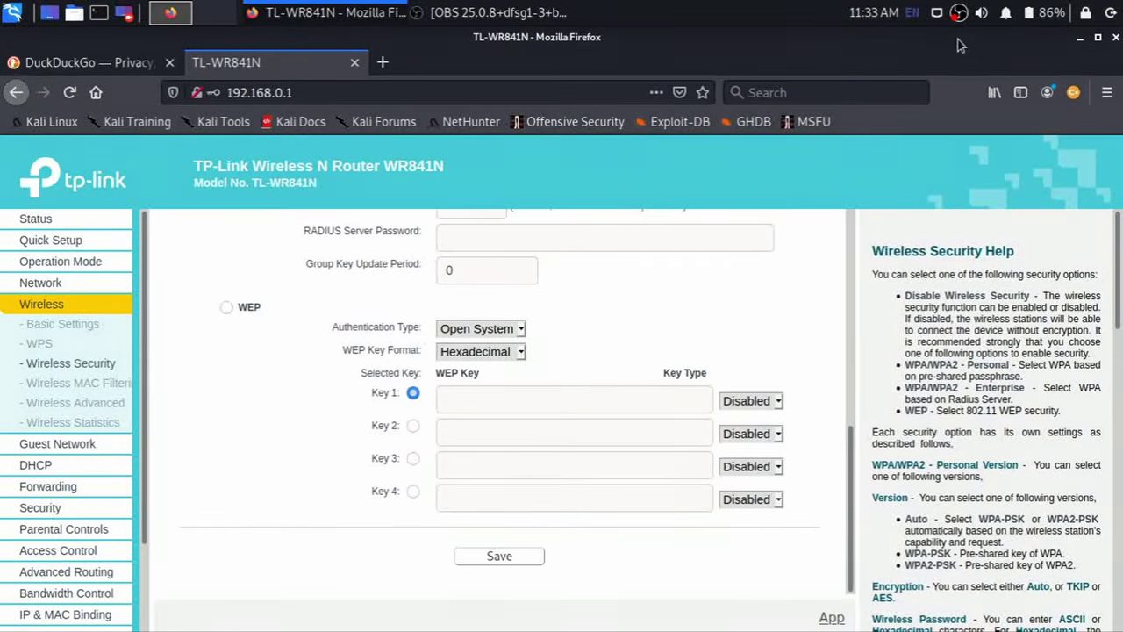
- Connect the laptop to the Crazy IT network from the tray menu
{"action": "left_click", "coordinate": [937, 13]}
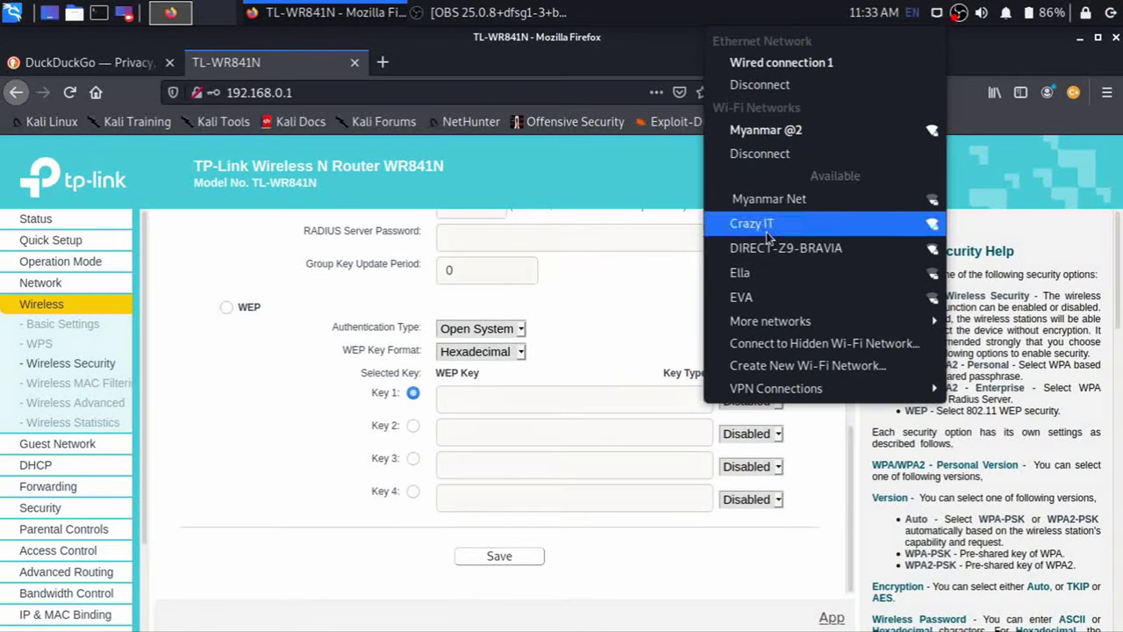
{"action": "left_click", "coordinate": [807, 226]}
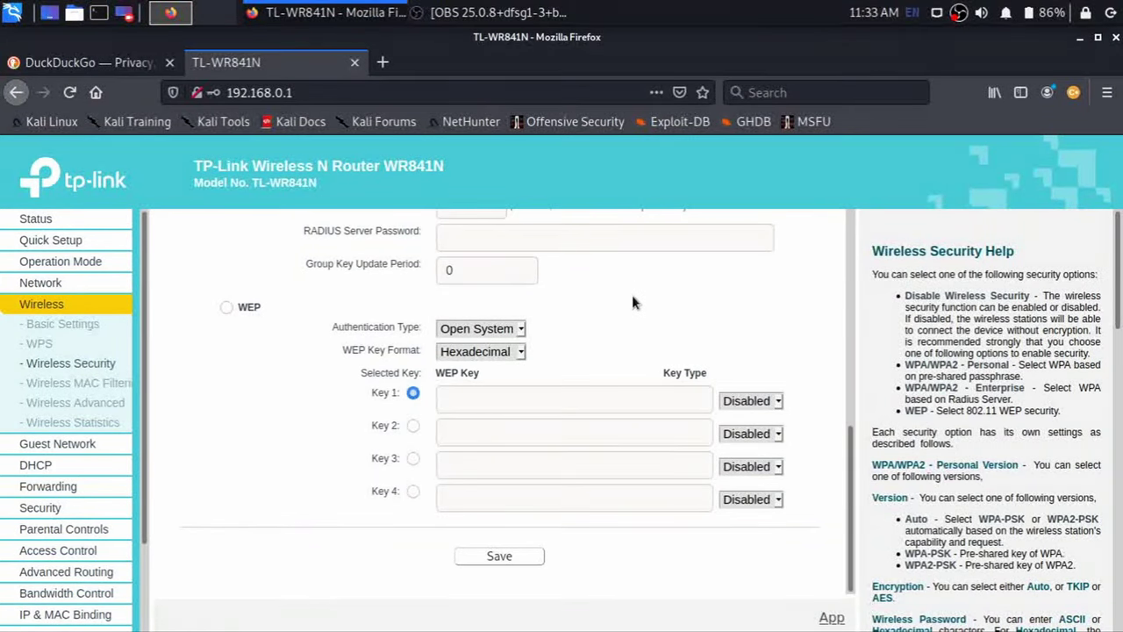
{"action": "scroll", "coordinate": [631, 295], "scroll_direction": "up", "scroll_amount": 5}
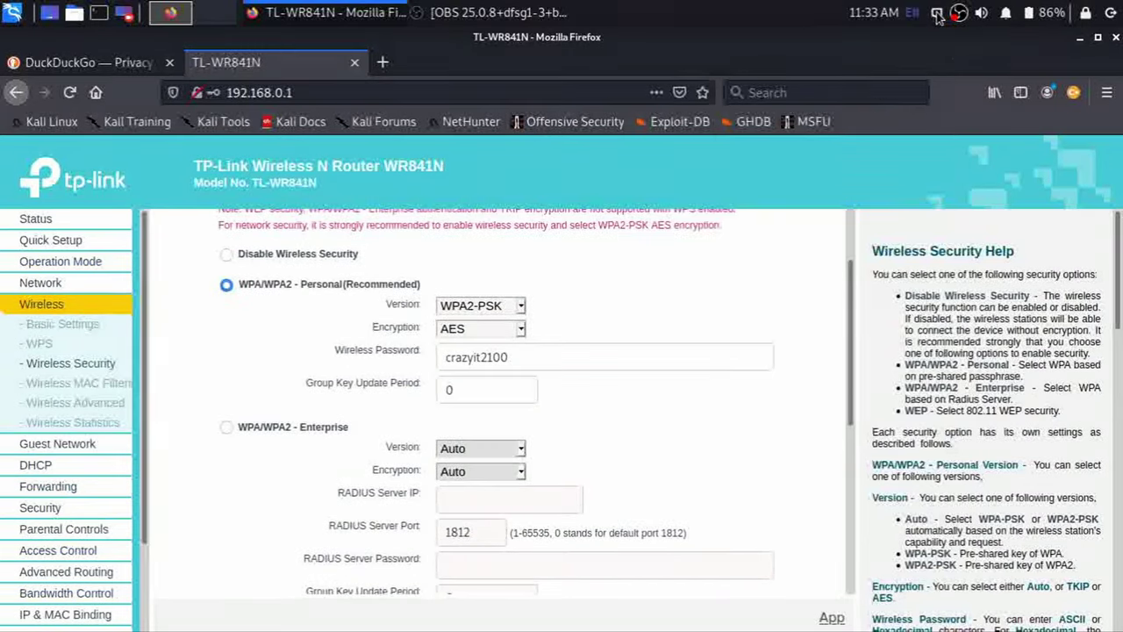
- Check the laptop's Wi-Fi connection, then return to the router's wireless password field
{"action": "left_click", "coordinate": [959, 12]}
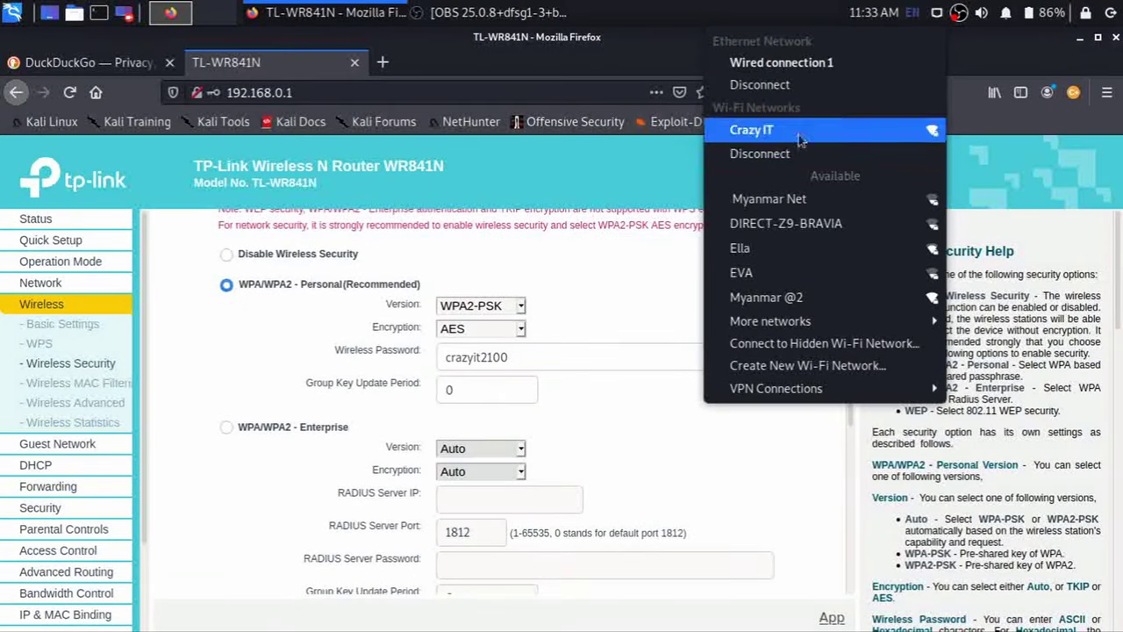
{"action": "left_click", "coordinate": [586, 260]}
{"action": "left_click", "coordinate": [523, 358]}
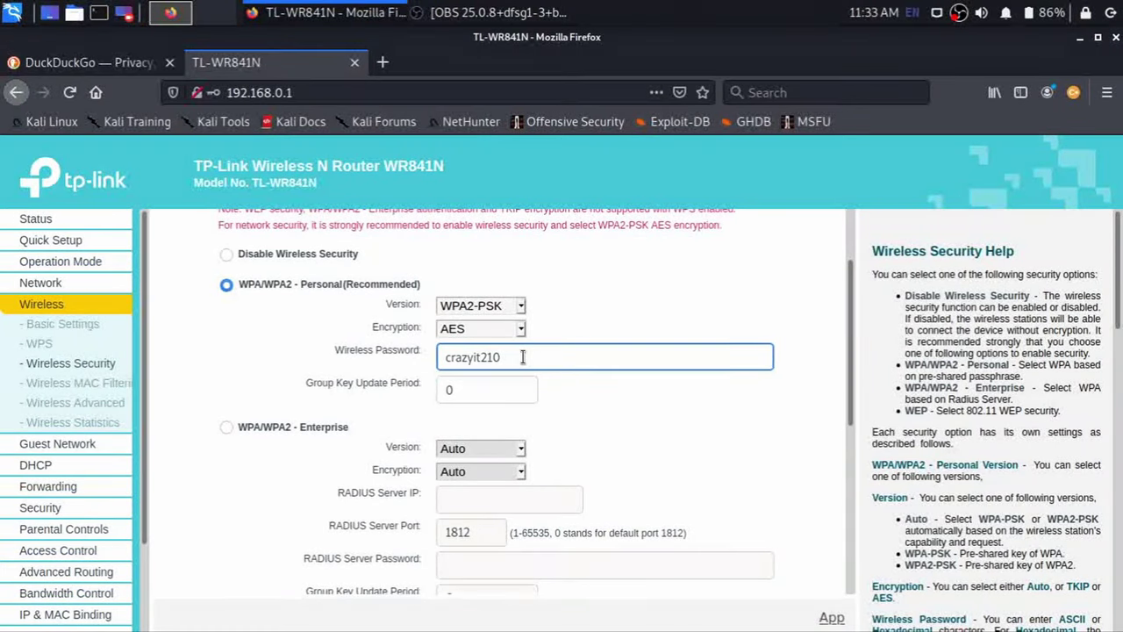
- Change the ending of the WPA2-PSK password and save the security settings again
{"action": "key", "text": "BackSpace"}
{"action": "scroll", "coordinate": [523, 357], "scroll_direction": "down", "scroll_amount": 5}
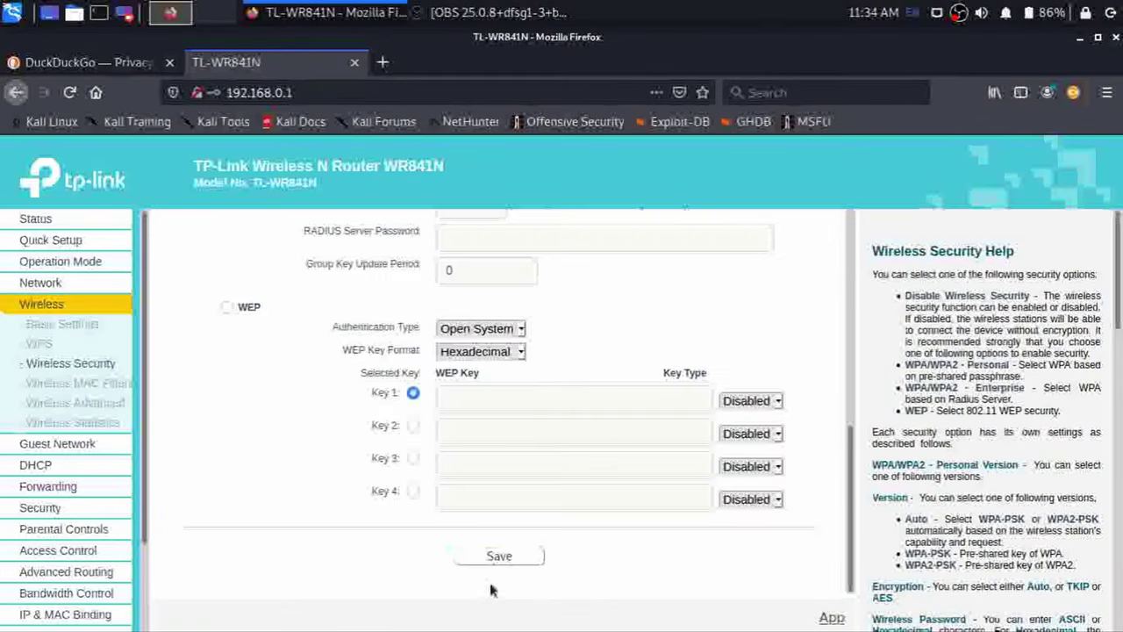
{"action": "left_click", "coordinate": [499, 558]}
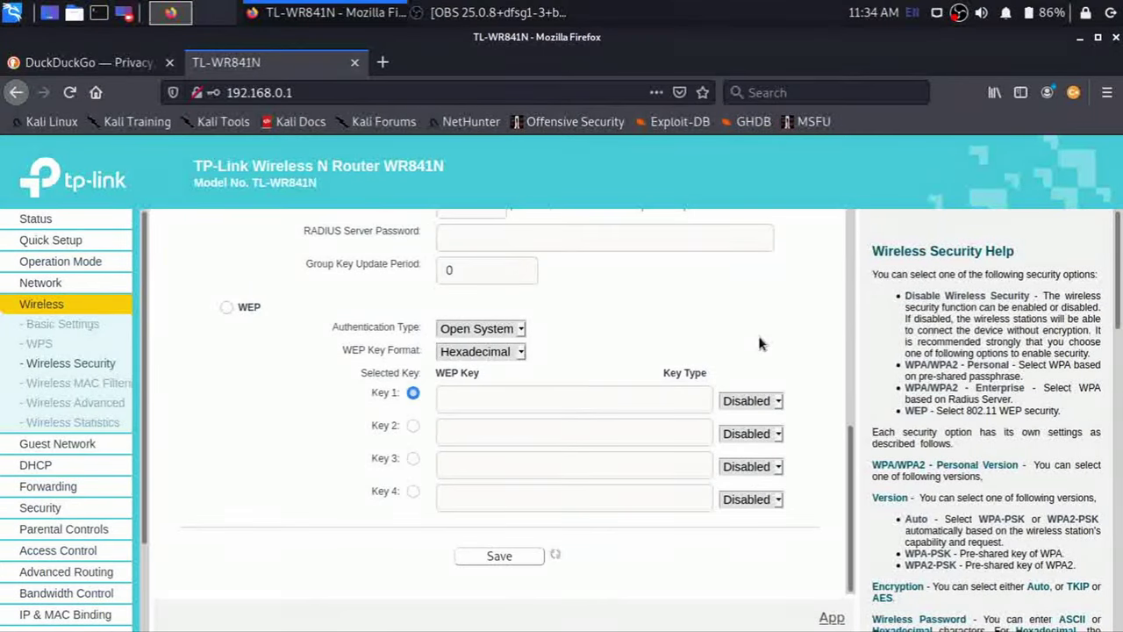
{"action": "scroll", "coordinate": [421, 353], "scroll_direction": "up", "scroll_amount": 3}
{"action": "scroll", "coordinate": [642, 305], "scroll_direction": "up", "scroll_amount": 3}
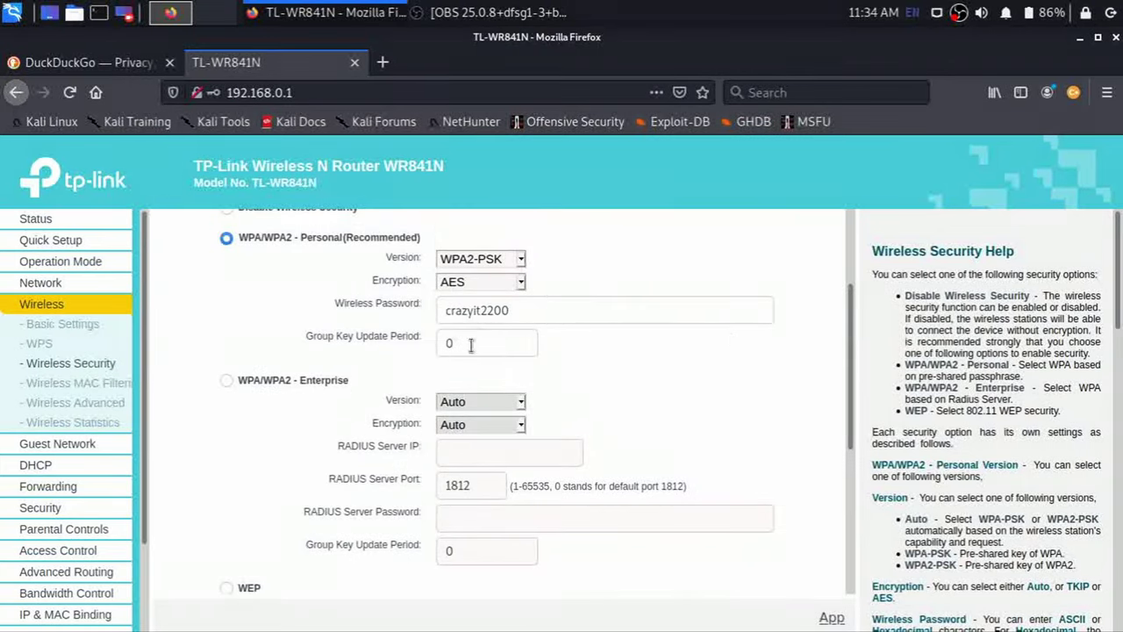
{"action": "scroll", "coordinate": [696, 379], "scroll_direction": "down", "scroll_amount": 5}
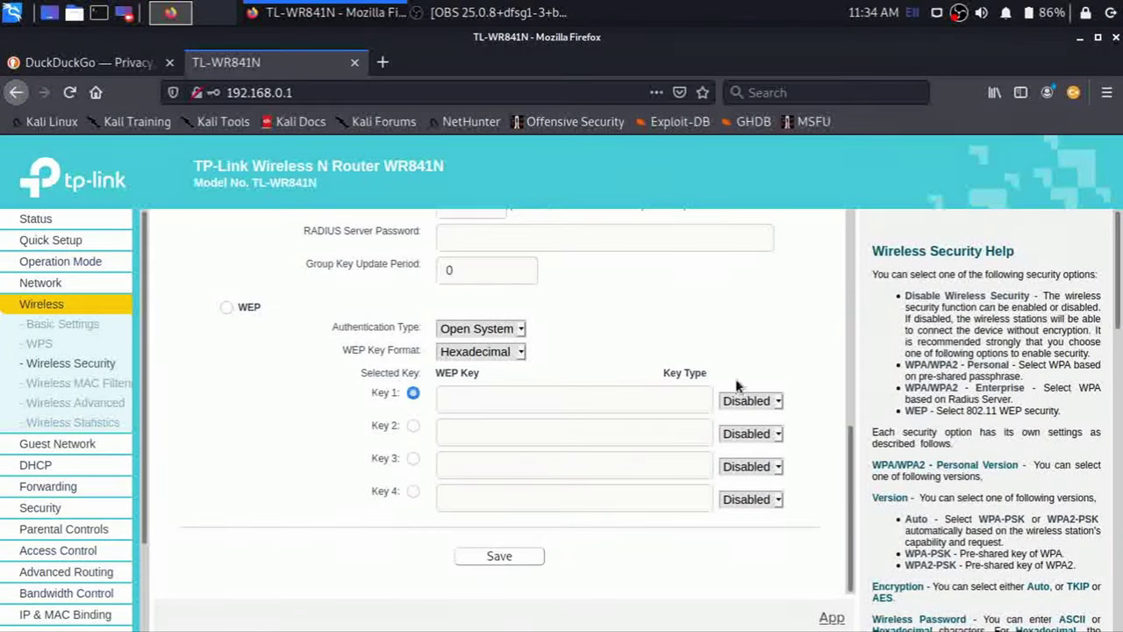
{"action": "scroll", "coordinate": [737, 391], "scroll_direction": "up", "scroll_amount": 5}
- Disconnect the laptop from Crazy IT and reconnect to it
{"action": "left_click", "coordinate": [959, 13]}
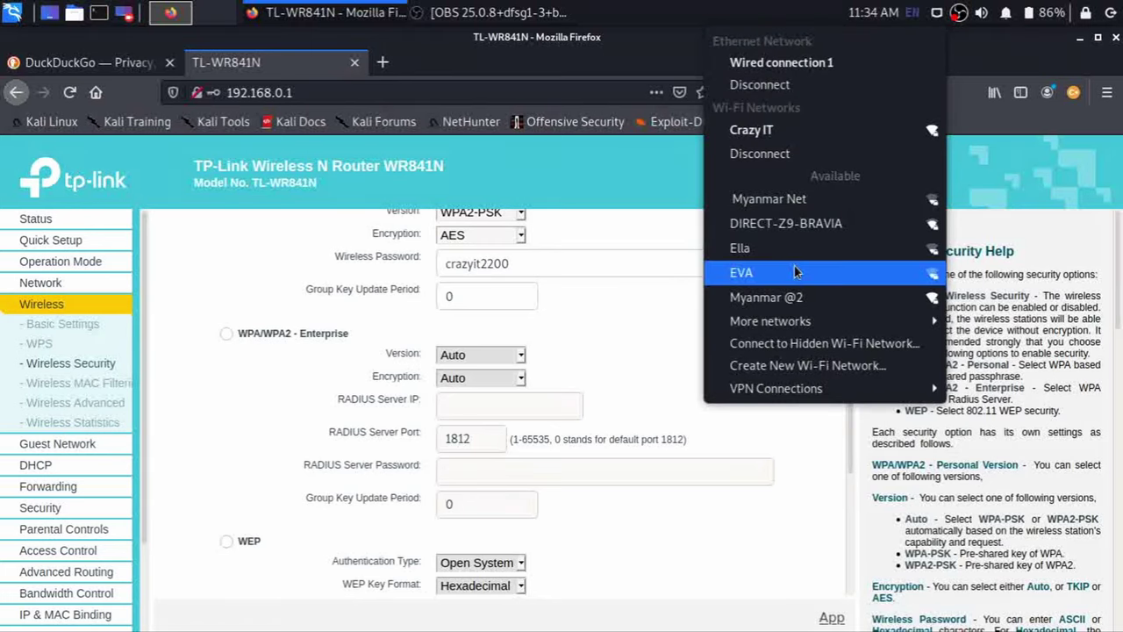
{"action": "left_click", "coordinate": [772, 154]}
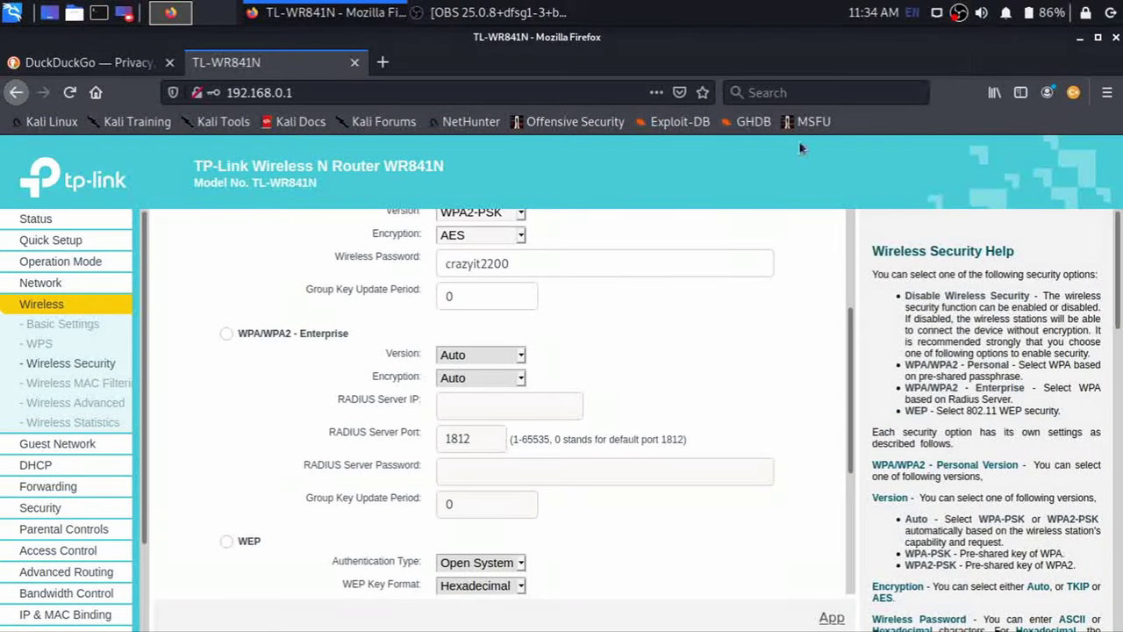
{"action": "left_click", "coordinate": [959, 13]}
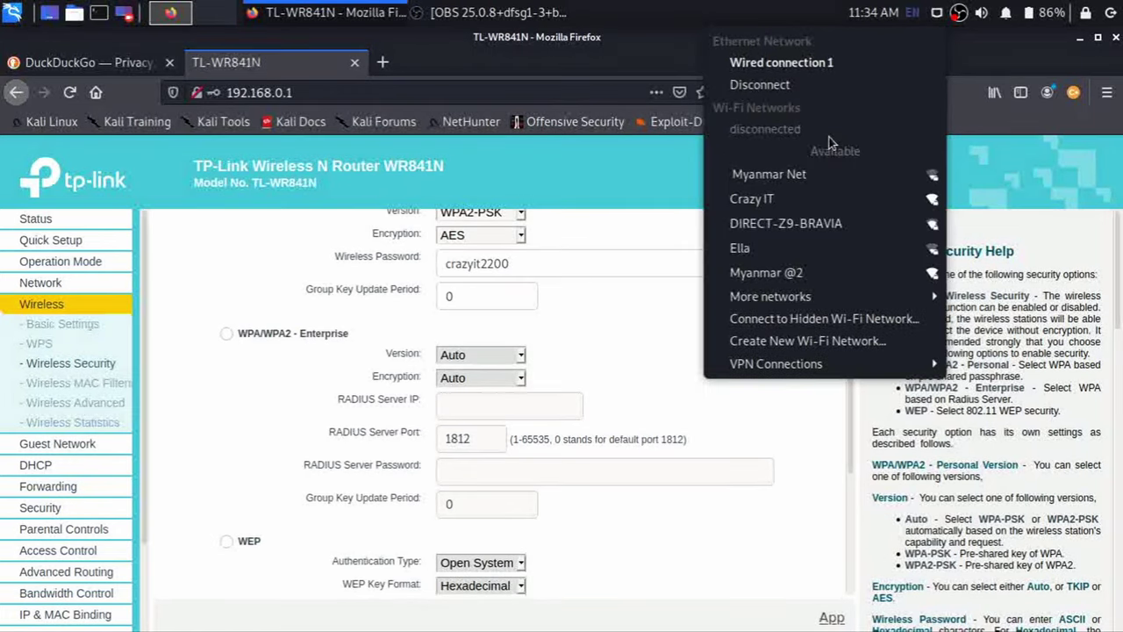
{"action": "left_click", "coordinate": [783, 200]}
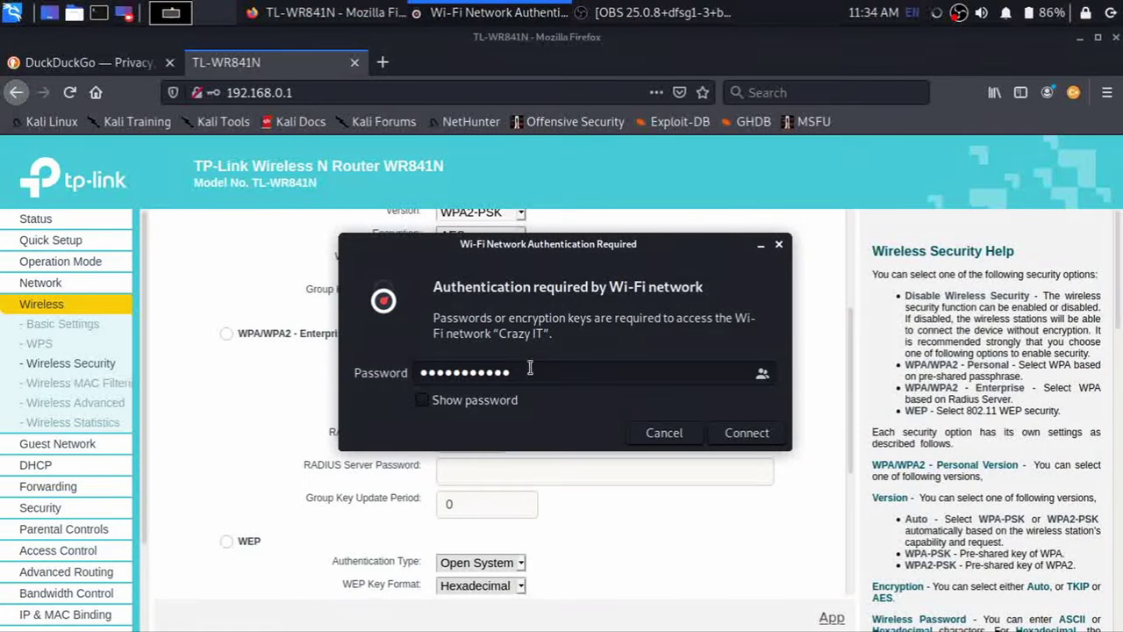
- Show the password in the authentication dialog and correct the entered Wi-Fi password
{"action": "left_click", "coordinate": [449, 399]}
{"action": "left_click", "coordinate": [490, 373]}
{"action": "key", "text": "BackSpace"}
{"action": "key", "text": "BackSpace"}
{"action": "key", "text": "BackSpace"}
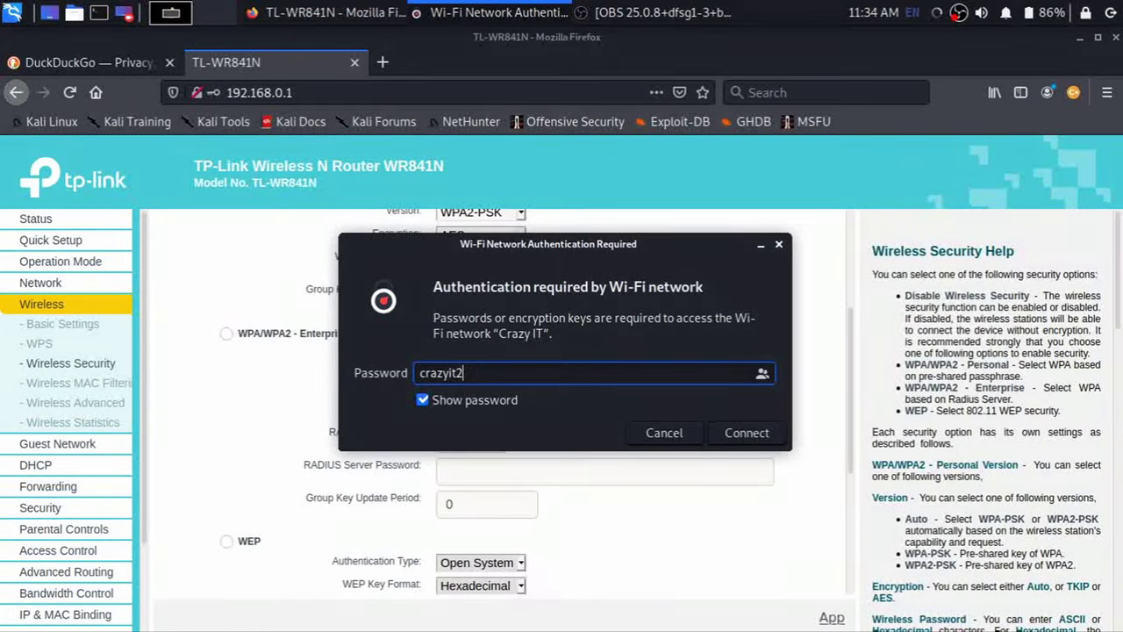
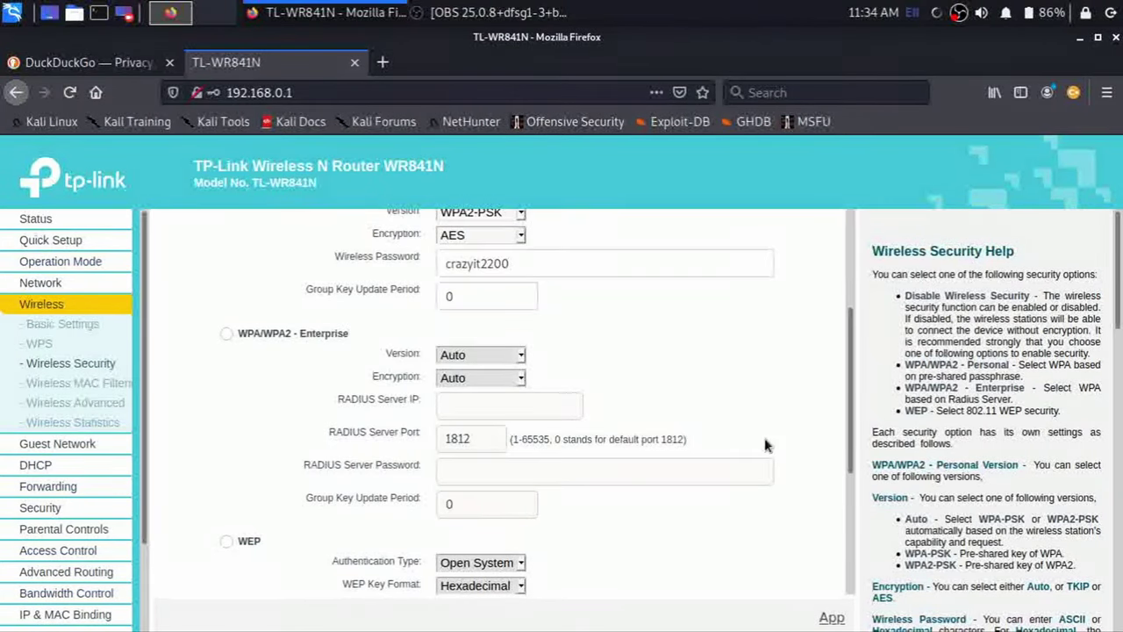
- Dismiss the system network connections menu and scroll down the router's left menu
{"action": "left_click", "coordinate": [937, 12]}
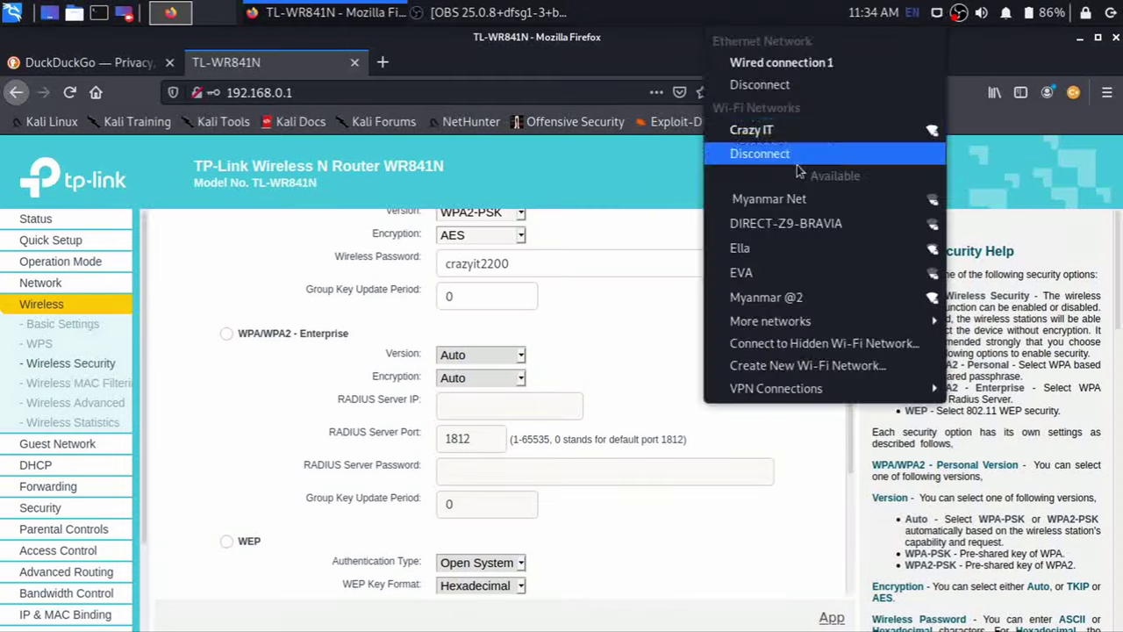
{"action": "left_click", "coordinate": [295, 498]}
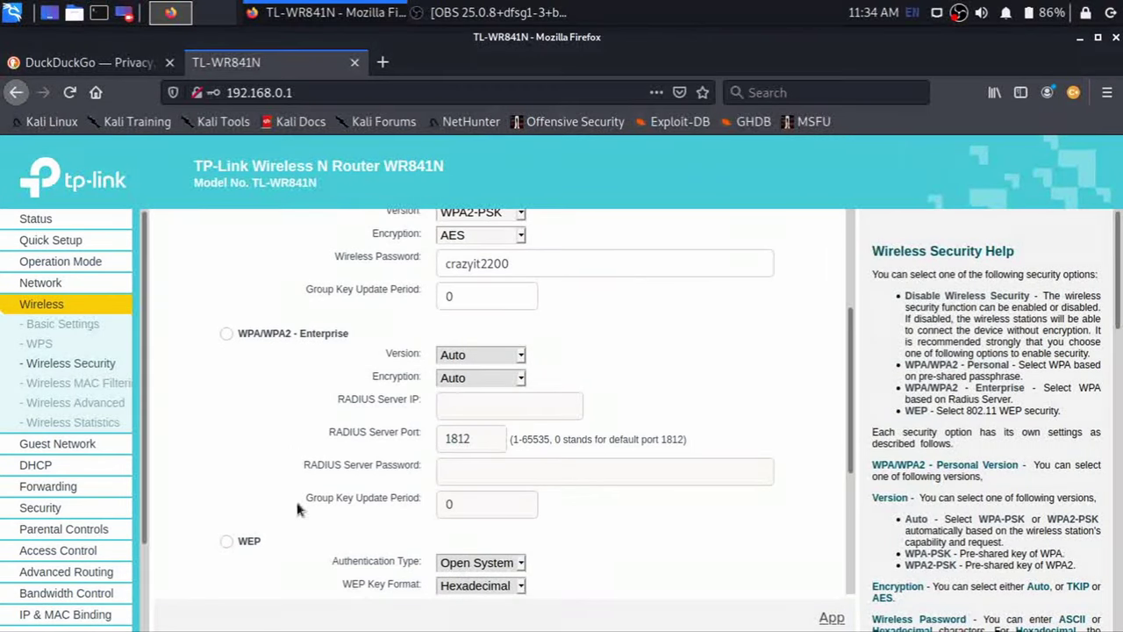
{"action": "scroll", "coordinate": [53, 460], "scroll_direction": "down", "scroll_amount": 2}
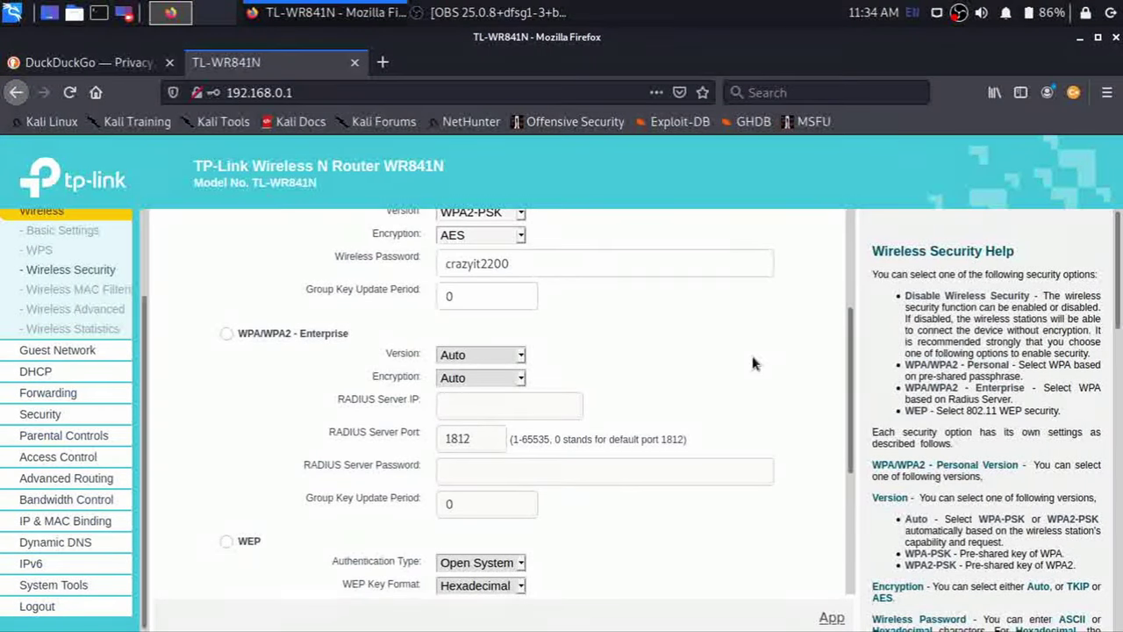
{"action": "scroll", "coordinate": [614, 473], "scroll_direction": "down", "scroll_amount": 5}
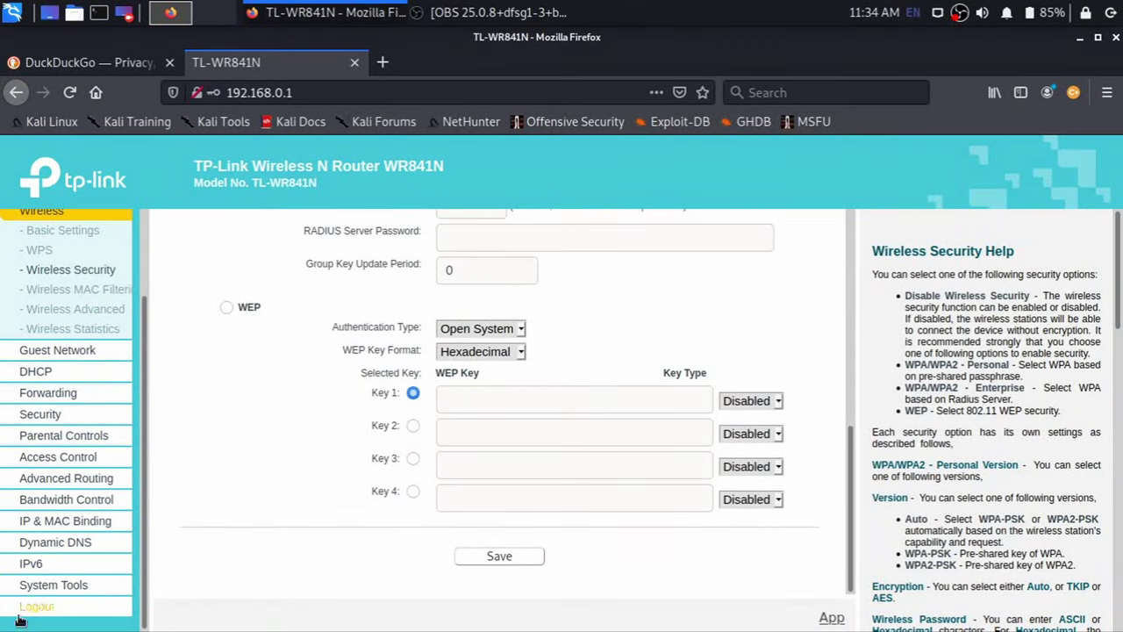
- Open the Password page under System Tools and focus the old user name field
{"action": "left_click", "coordinate": [76, 587]}
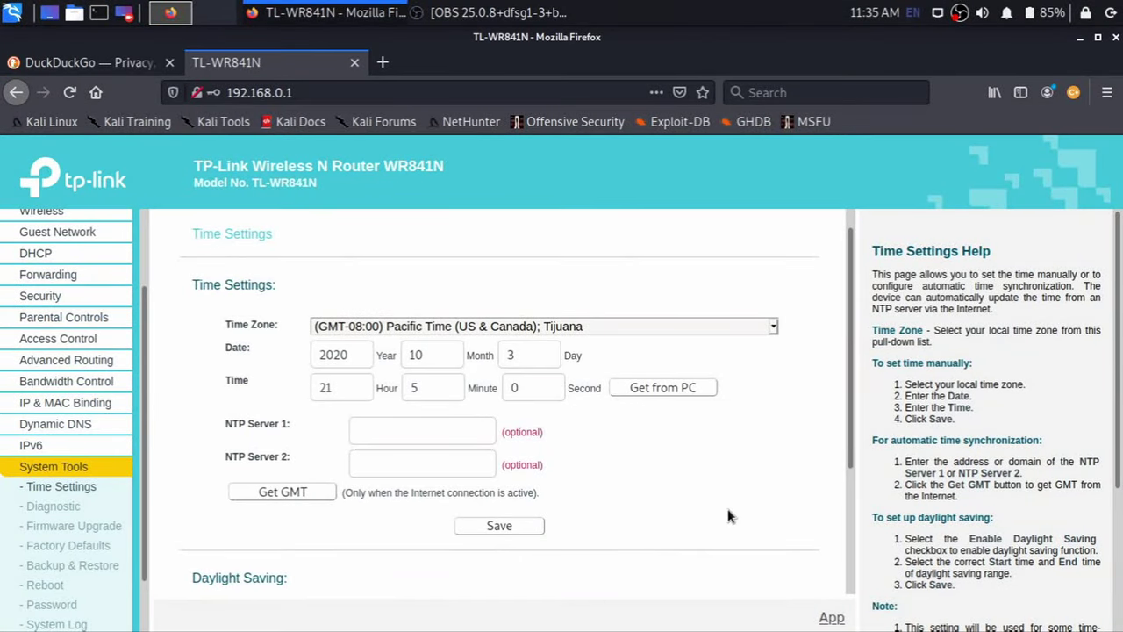
{"action": "left_click", "coordinate": [58, 606]}
{"action": "left_click", "coordinate": [466, 331]}
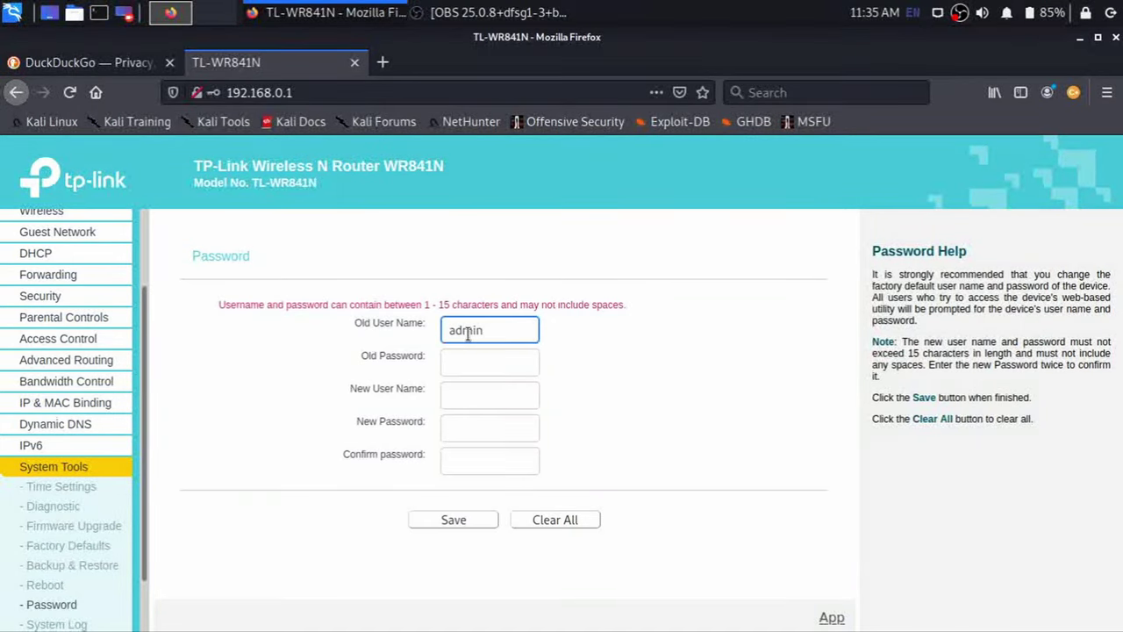
- Enter the old password, new user name and new password twice, save, then start typing the login user name
{"action": "left_click", "coordinate": [483, 365]}
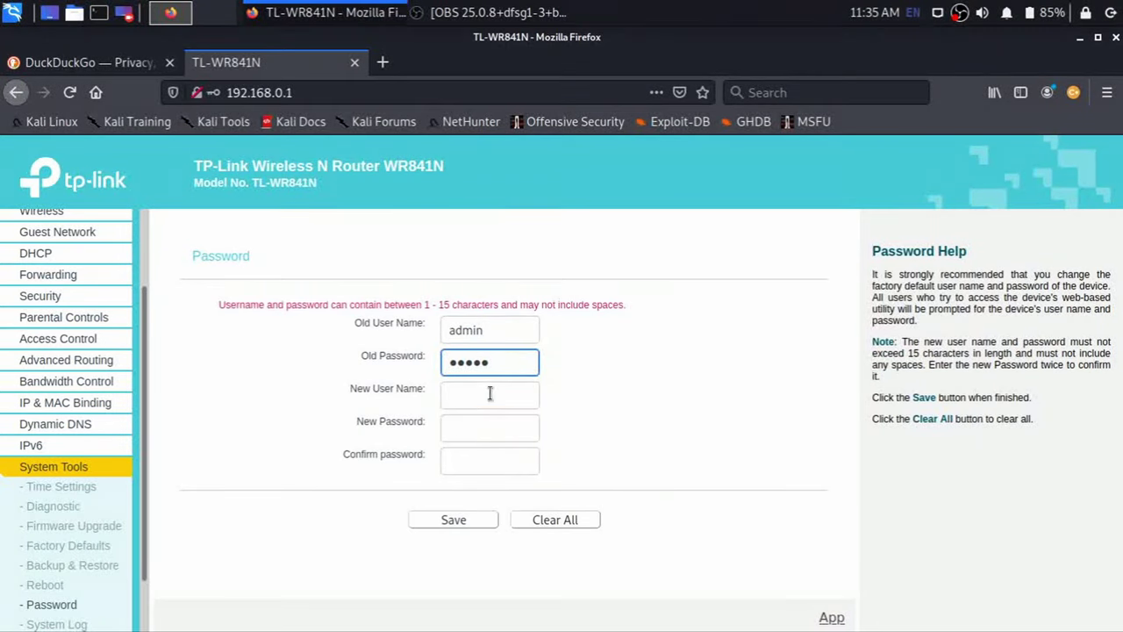
{"action": "left_click", "coordinate": [490, 395]}
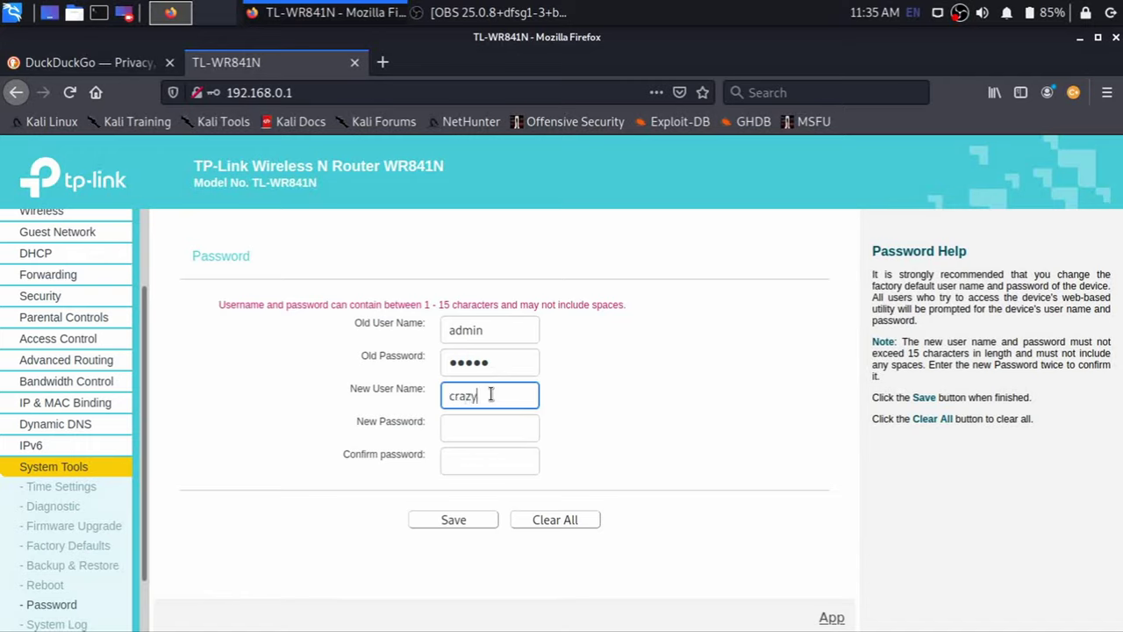
{"action": "left_click", "coordinate": [497, 426]}
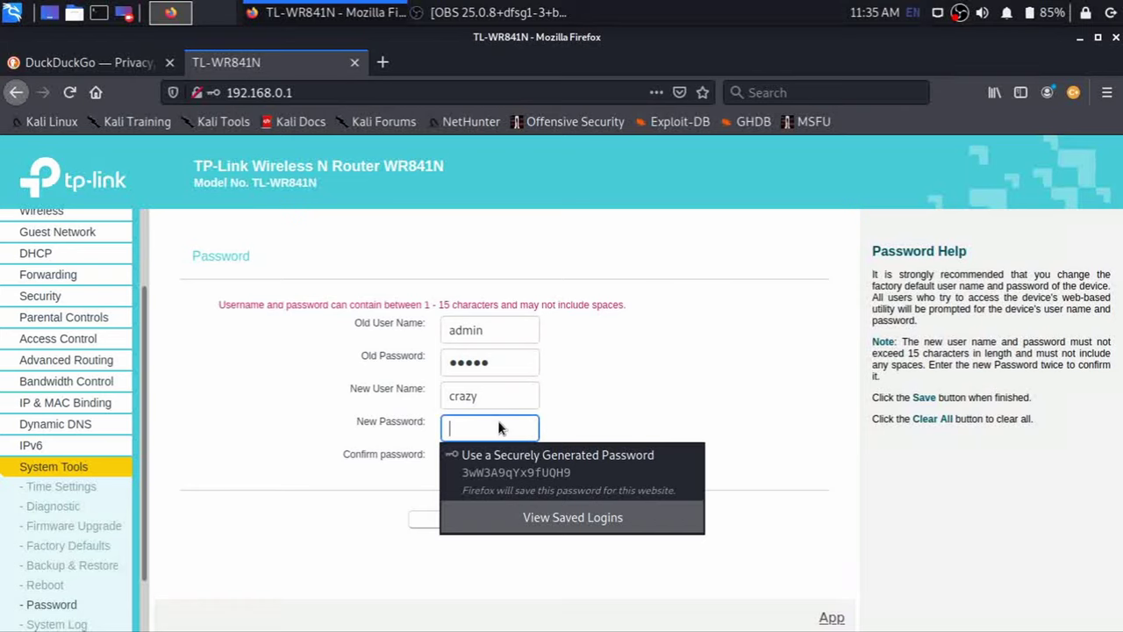
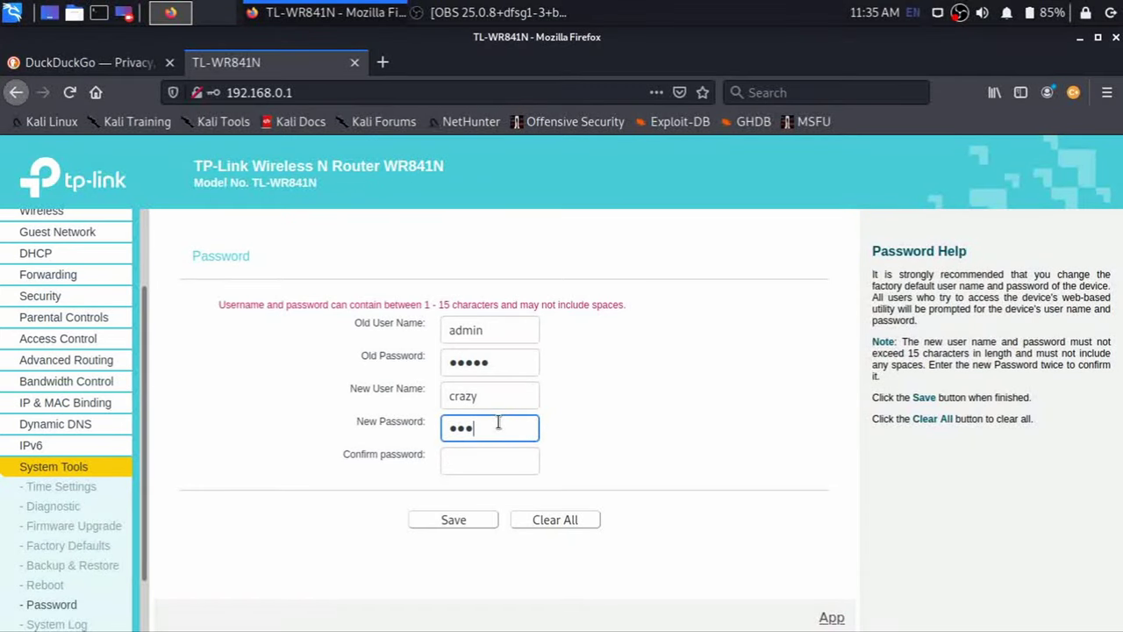
{"action": "left_click", "coordinate": [488, 457]}
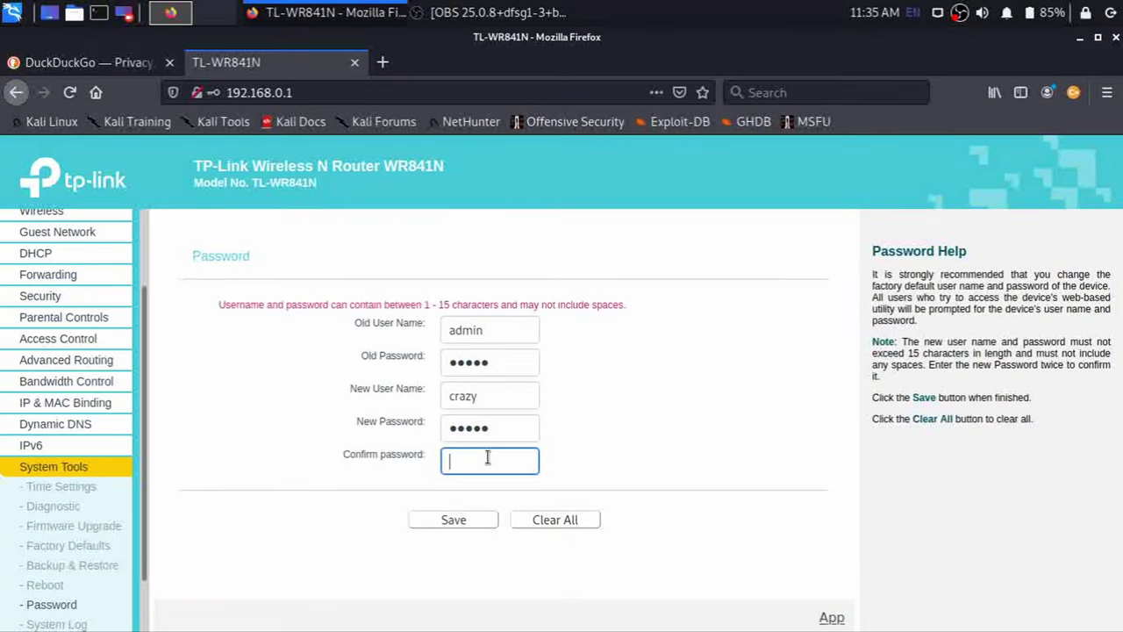
{"action": "left_click", "coordinate": [455, 520]}
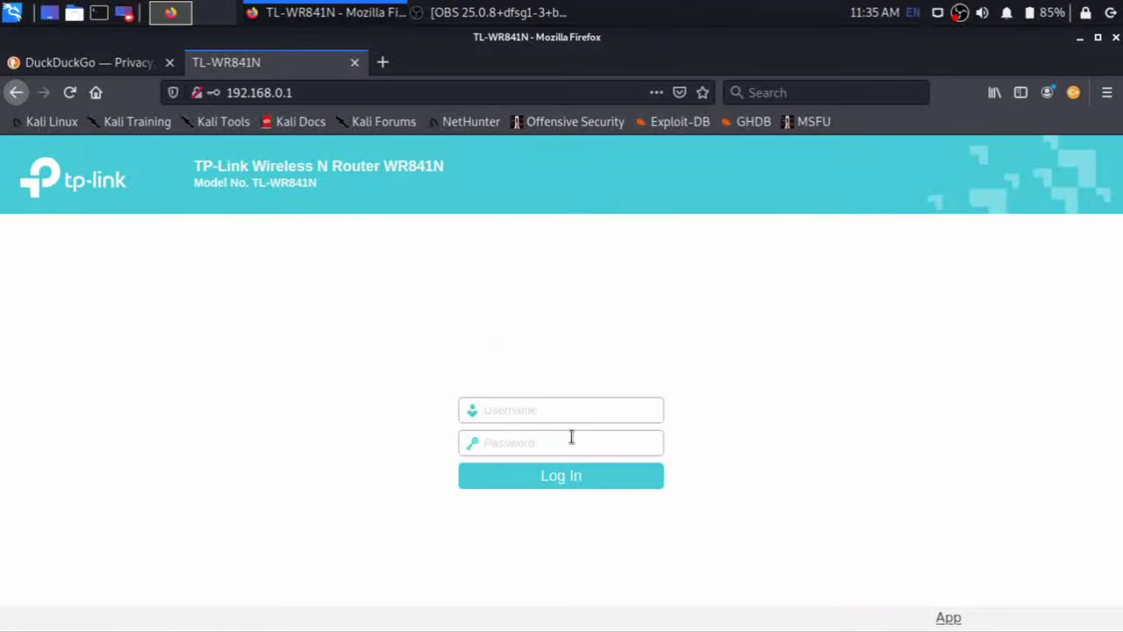
{"action": "type", "text": "admin"}
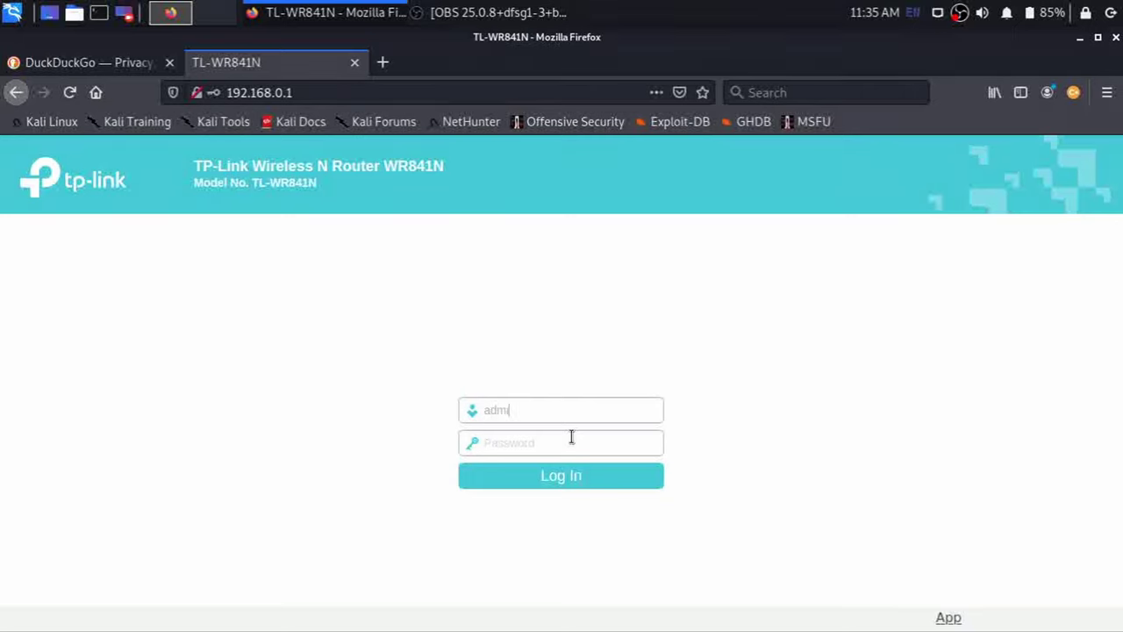